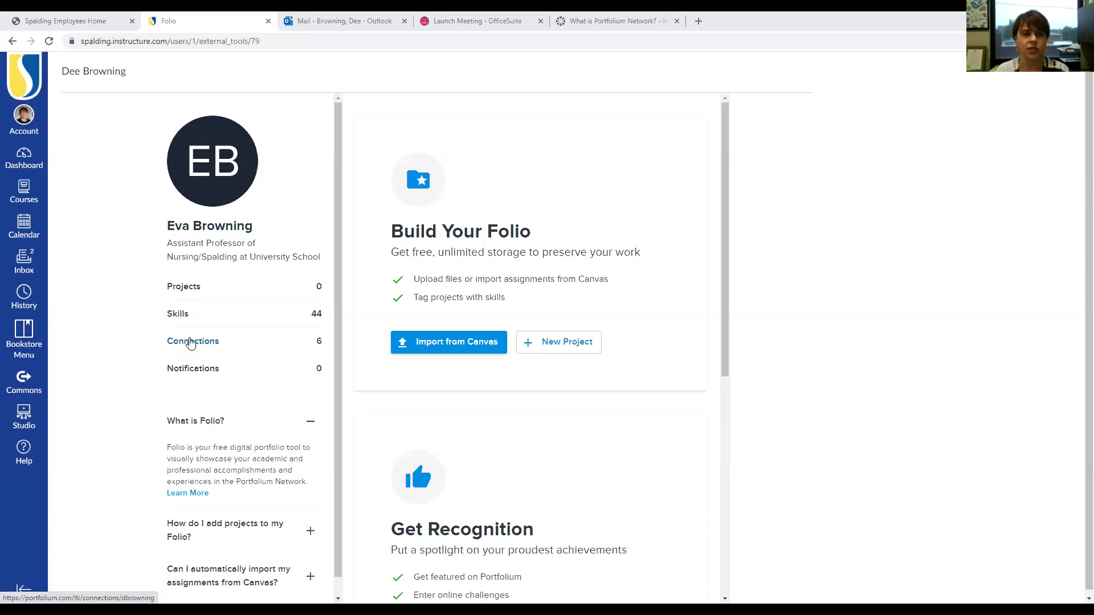
# - Open the Folio connections page and look through the list of connected people
pyautogui.click(190, 342)
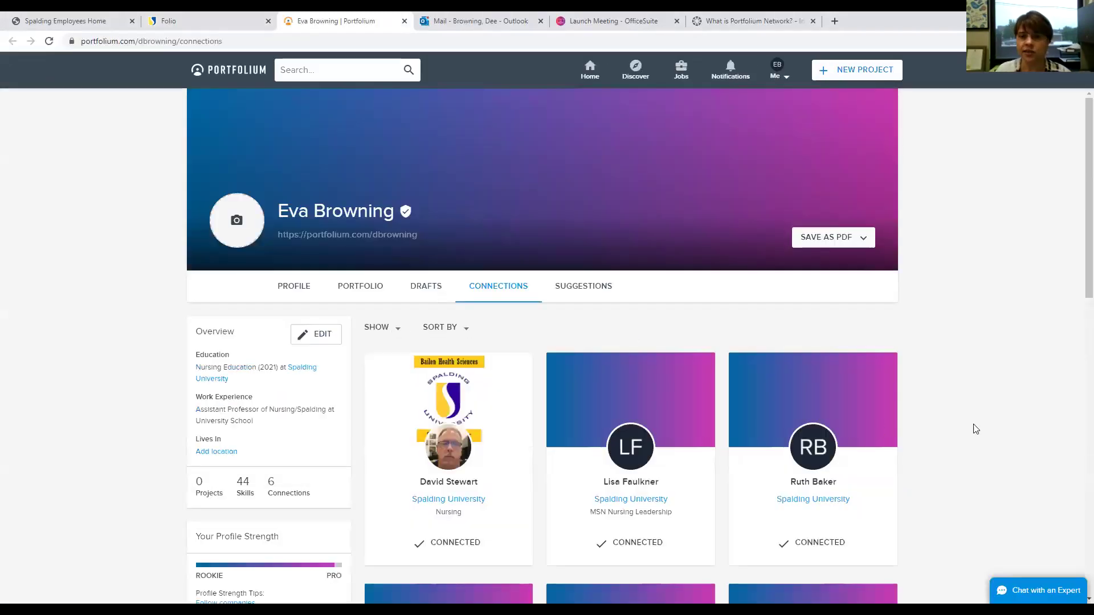
pyautogui.scroll(-3, 977, 429)
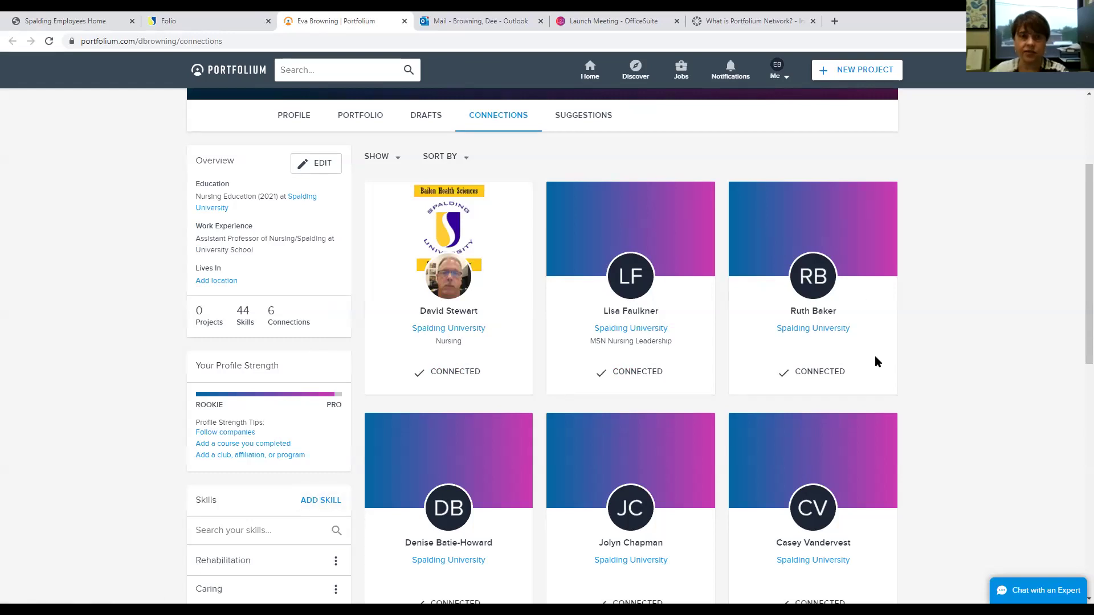
pyautogui.scroll(2, 623, 411)
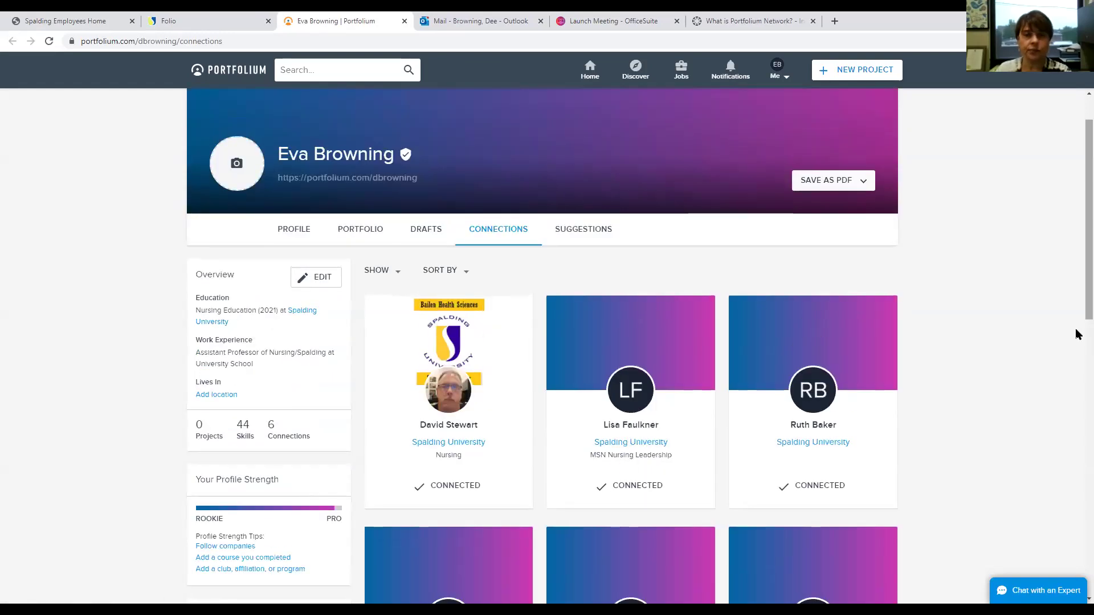
# - View the portfolio and profile pages, and check the editable profile details without saving any changes
pyautogui.click(355, 231)
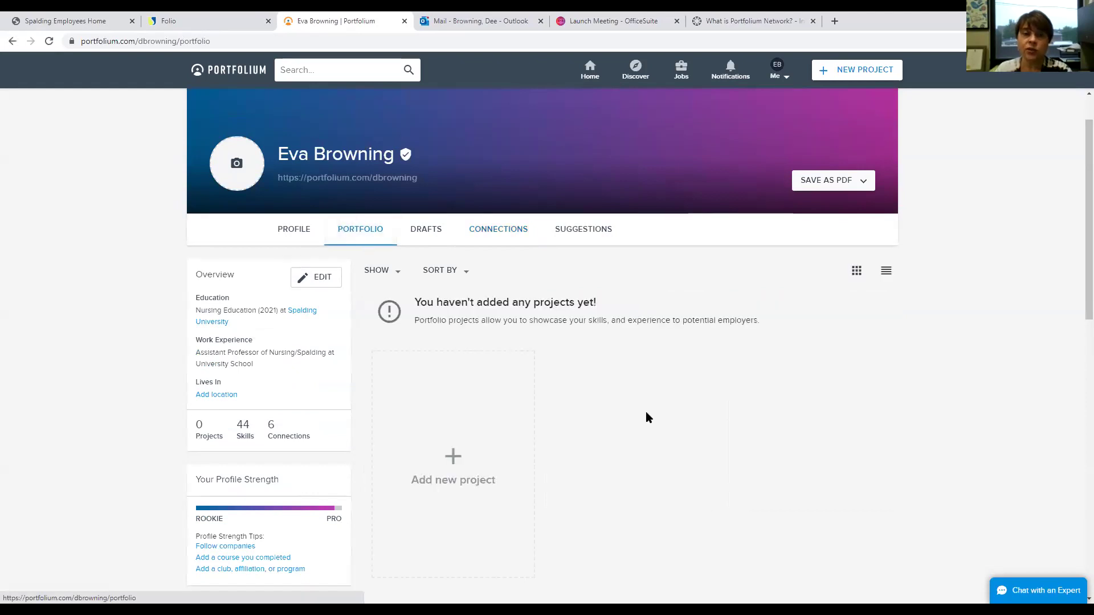
pyautogui.click(294, 230)
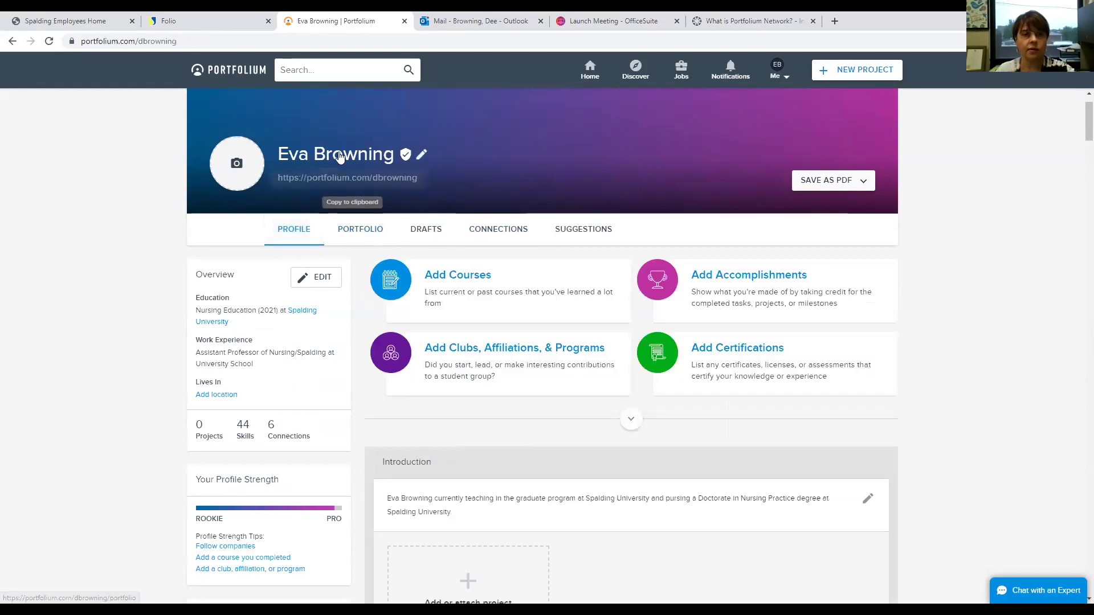
pyautogui.click(421, 155)
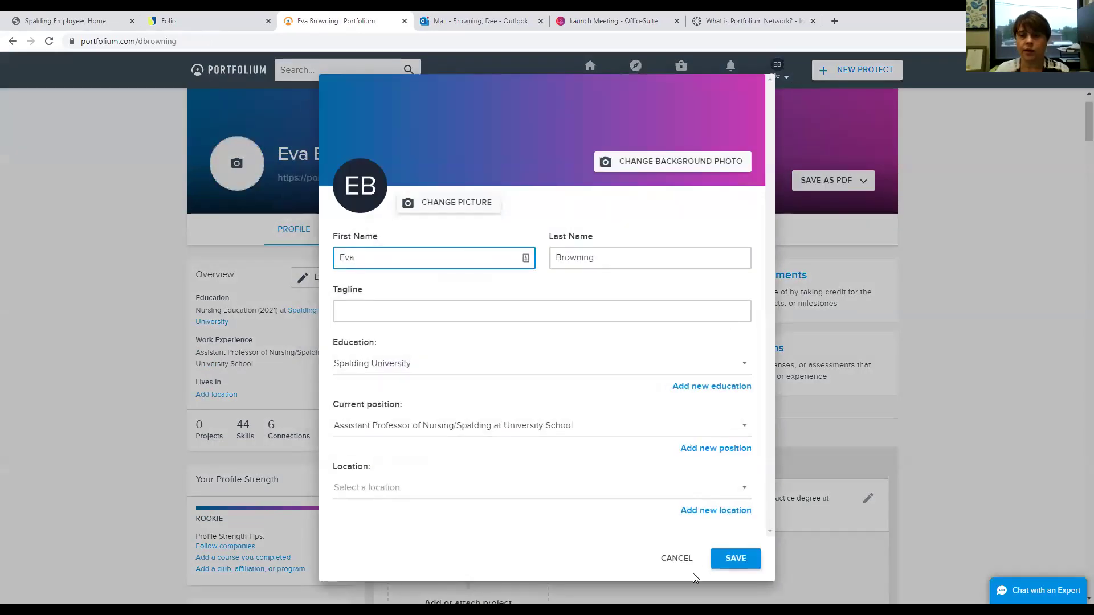
pyautogui.click(677, 558)
pyautogui.scroll(1, 484, 371)
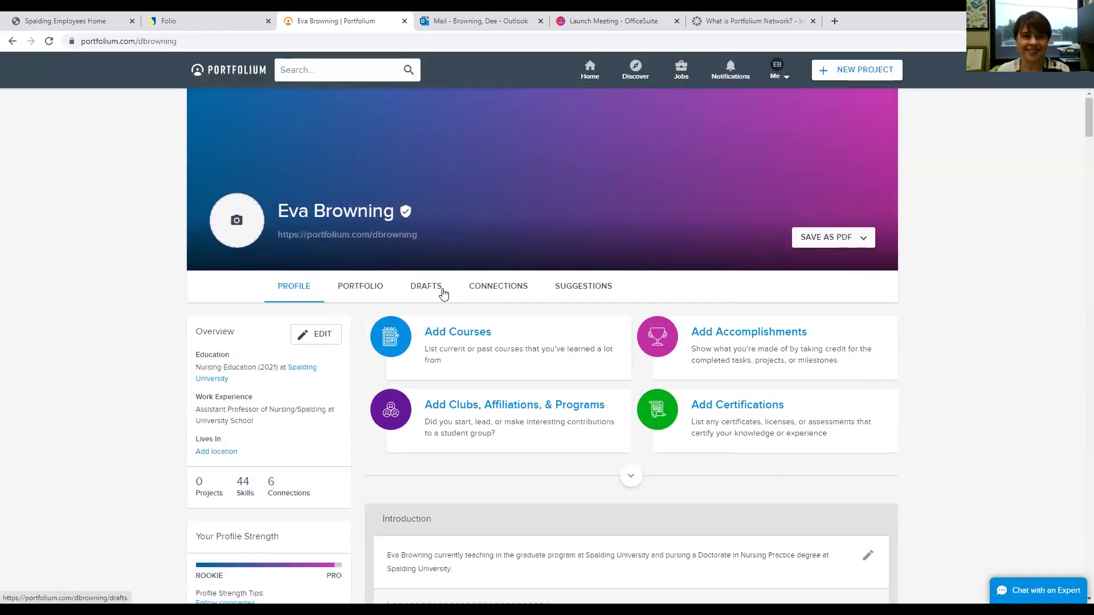
# - Start a new project from the portfolio page and title it "PowerPoint Presentation"
pyautogui.click(379, 292)
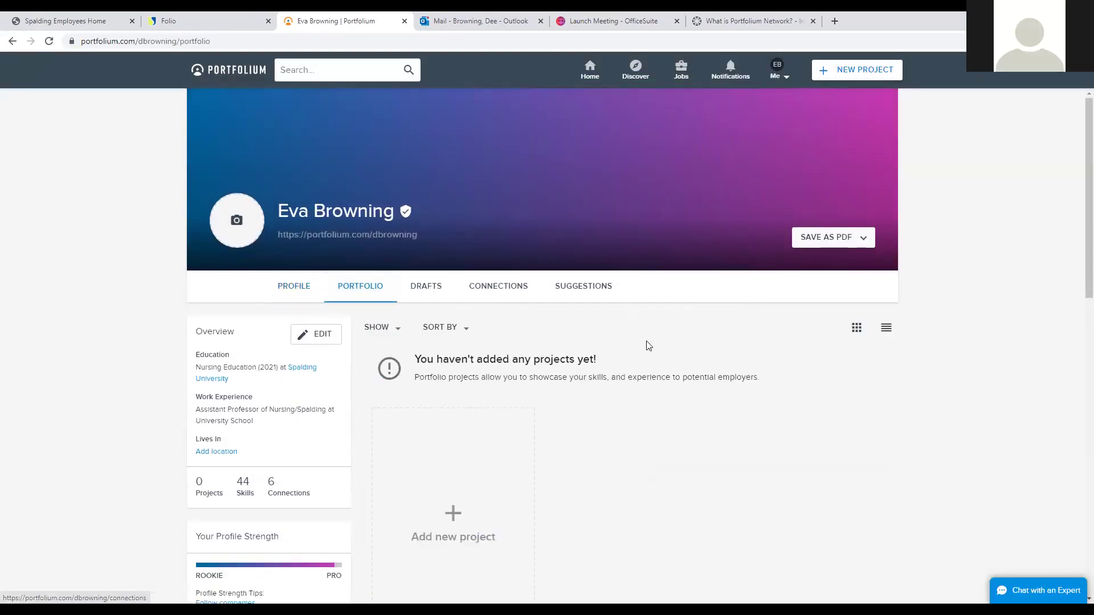
pyautogui.scroll(-4, 656, 370)
pyautogui.scroll(1, 684, 367)
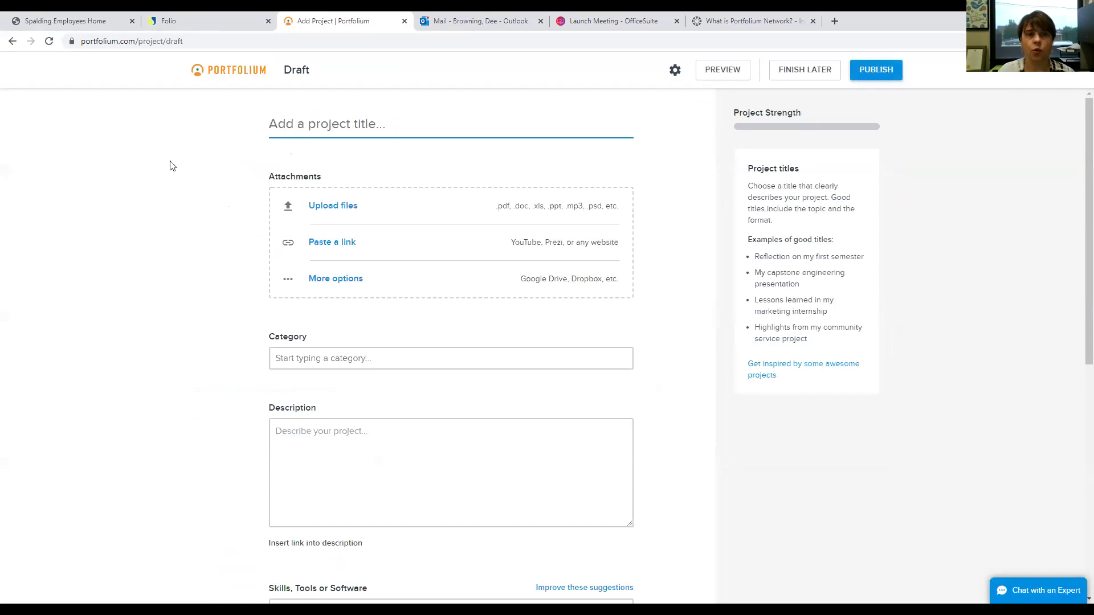
pyautogui.click(363, 125)
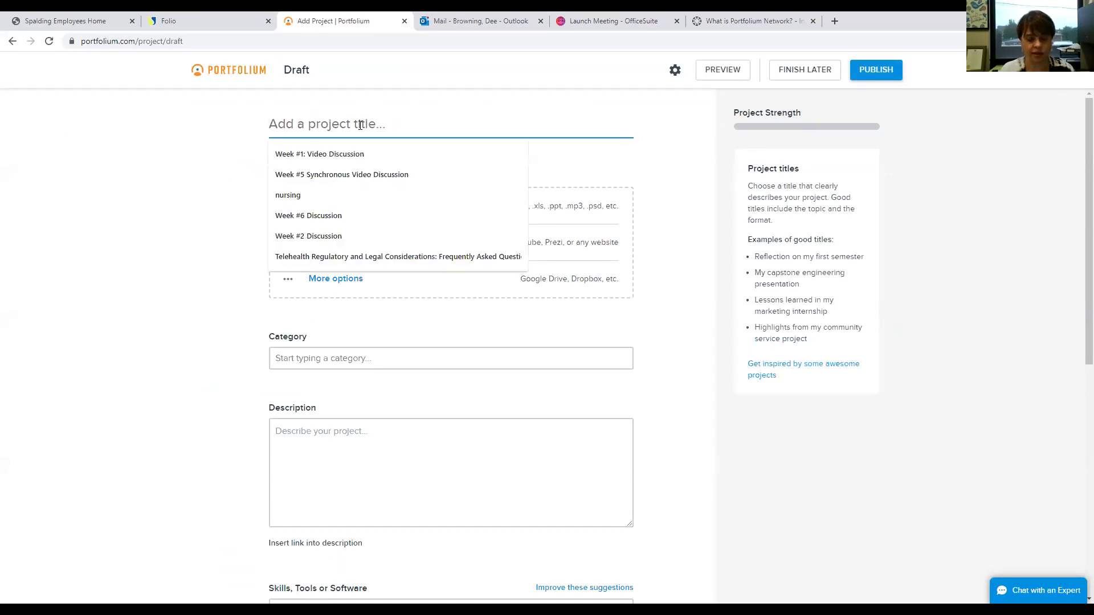
pyautogui.write('PowerP')
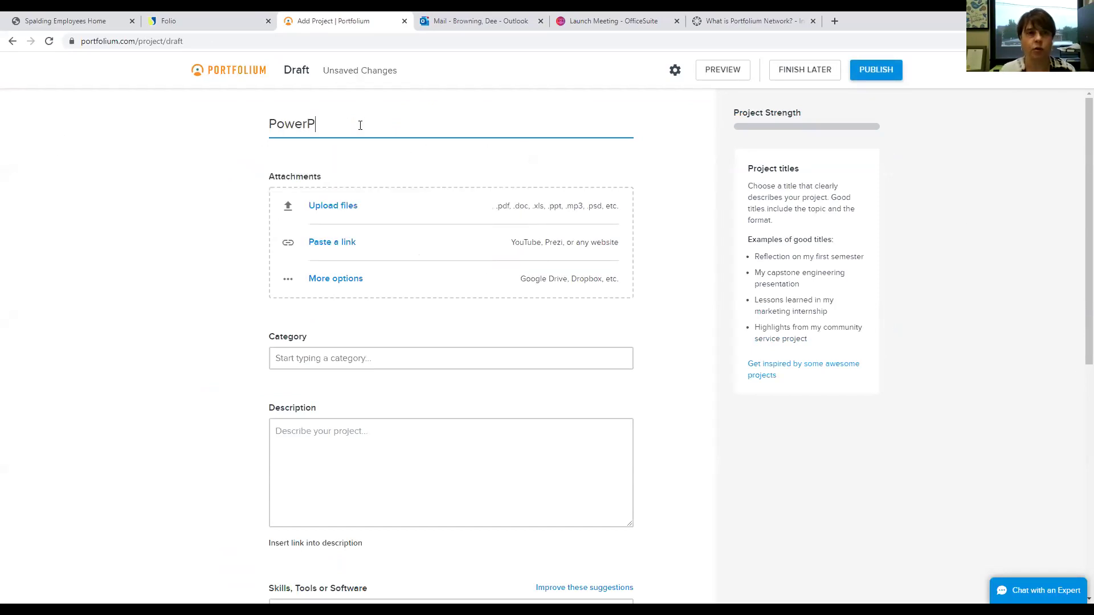
pyautogui.write('oint Presentation')
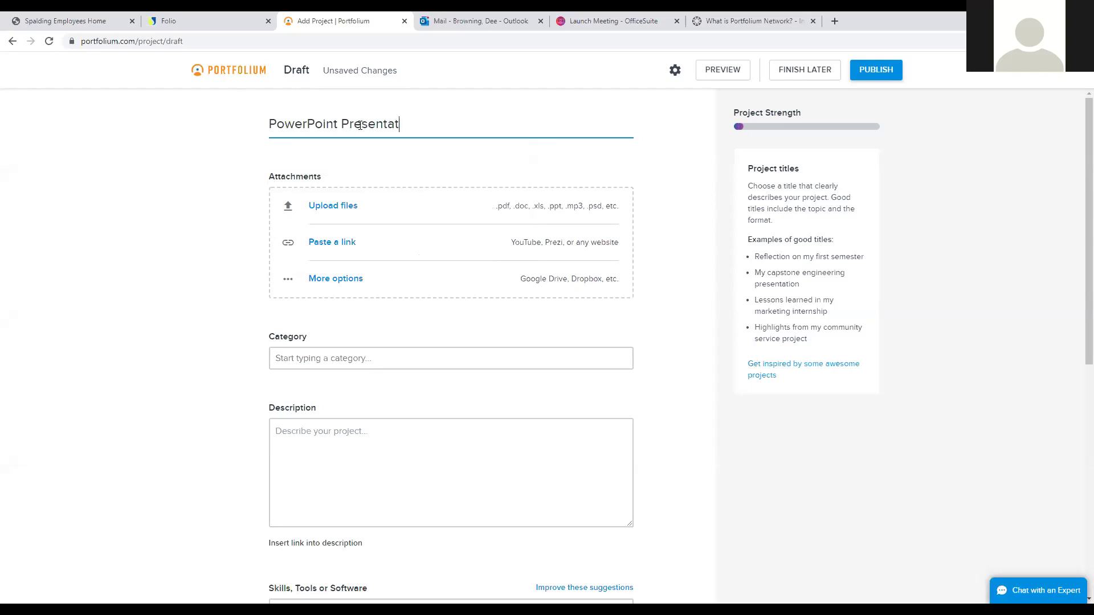
# - Upload the ePortfolio PowerPoint file from the Desktop as the project's attachment
pyautogui.click(335, 208)
pyautogui.click(335, 208)
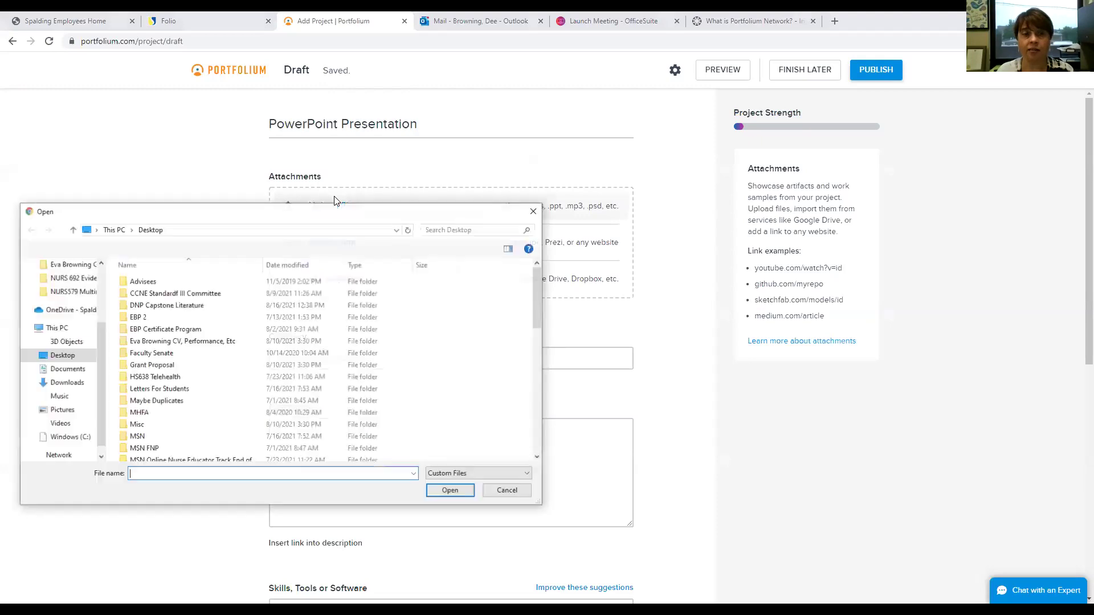
pyautogui.scroll(3, 86, 336)
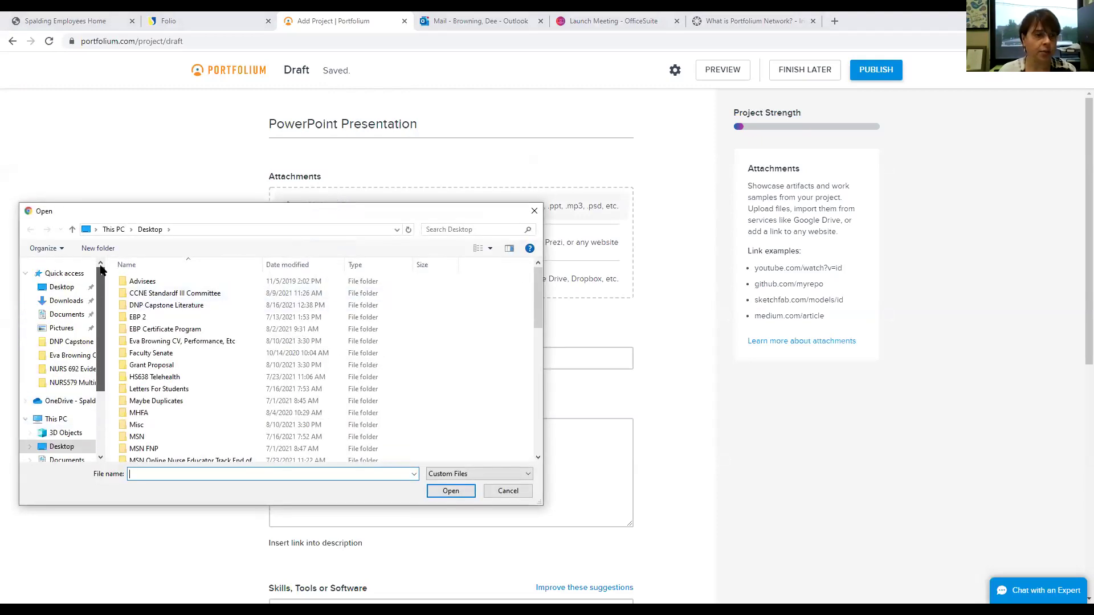
pyautogui.click(61, 287)
pyautogui.moveTo(538, 300); pyautogui.dragTo(194, 389)
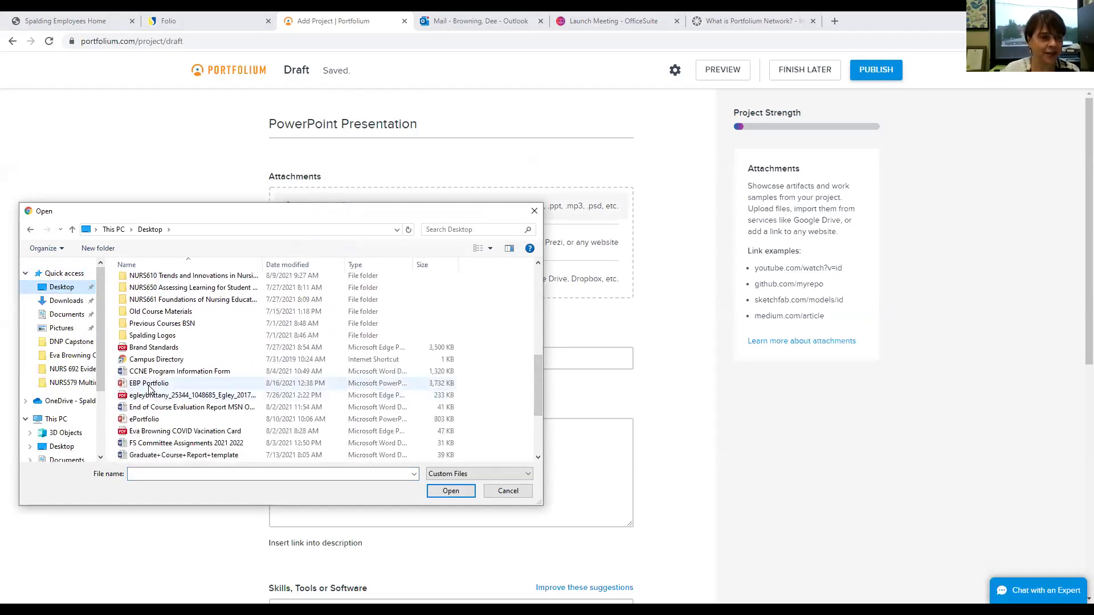
pyautogui.doubleClick(153, 422)
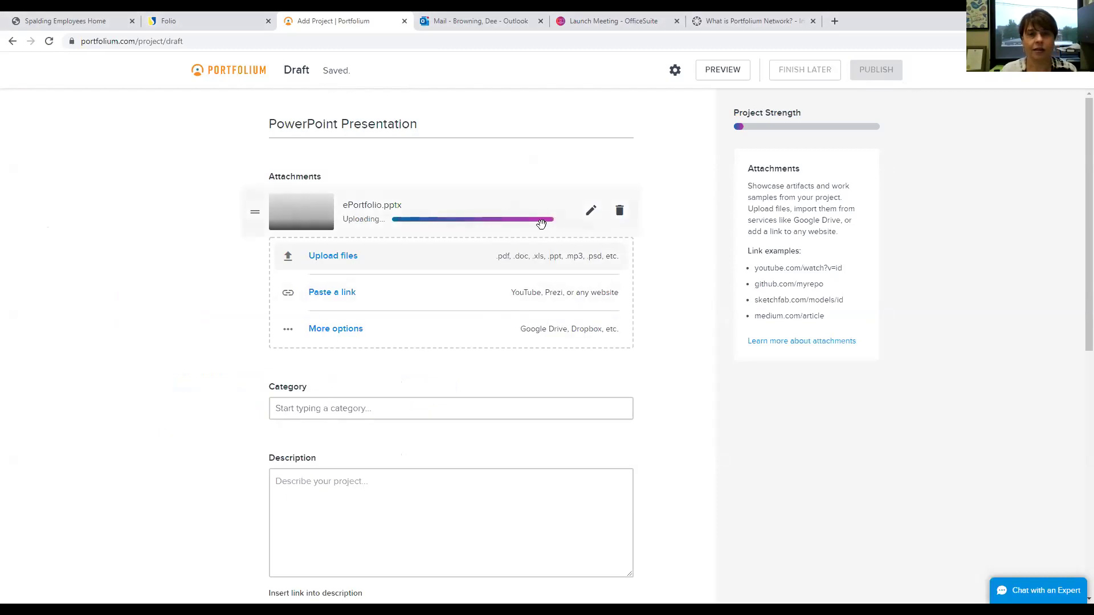
# - Set the project's category to Education and enter "Professional Development" as its description
pyautogui.click(354, 409)
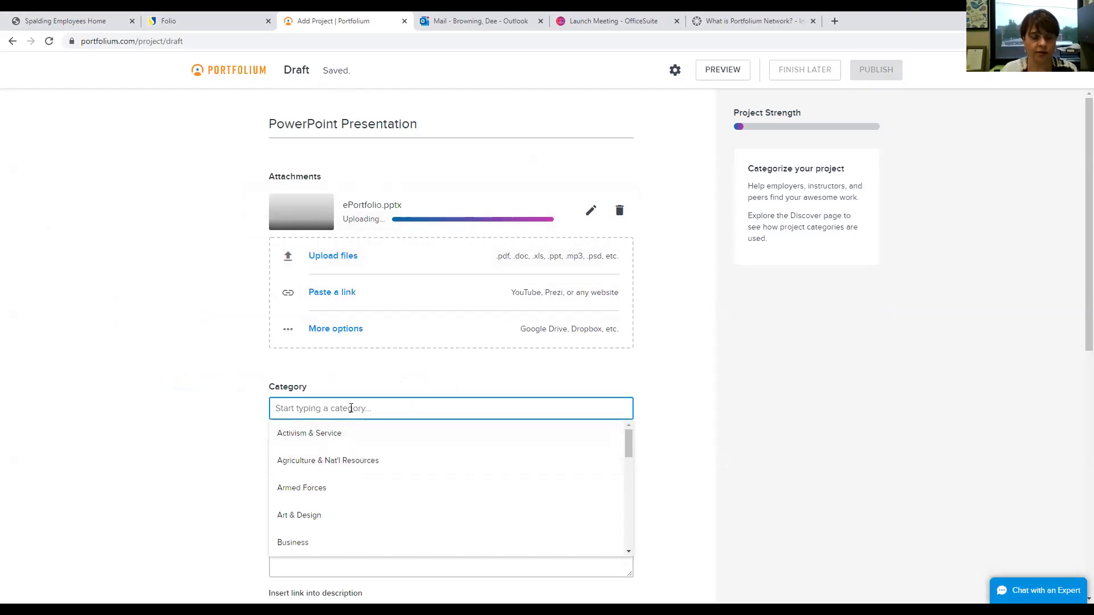
pyautogui.write('education')
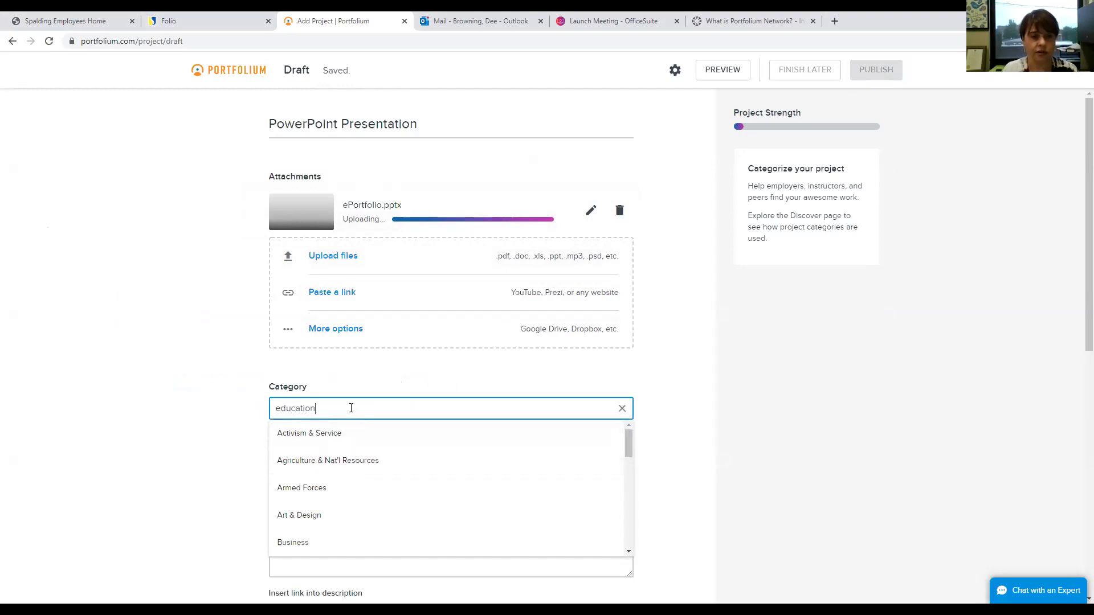
pyautogui.click(302, 440)
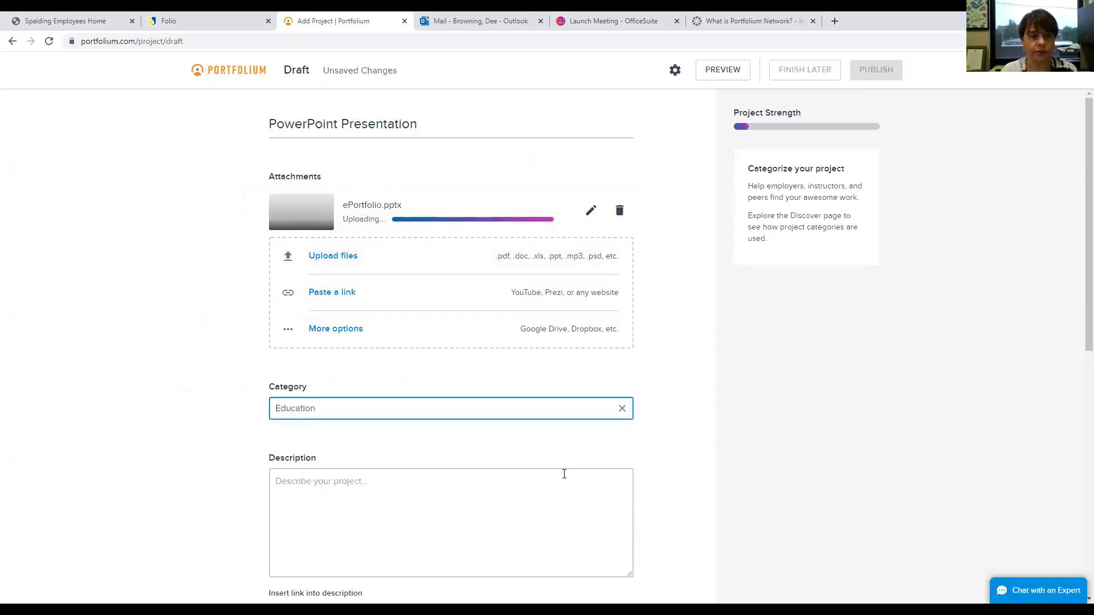
pyautogui.scroll(-3, 285, 342)
pyautogui.click(316, 333)
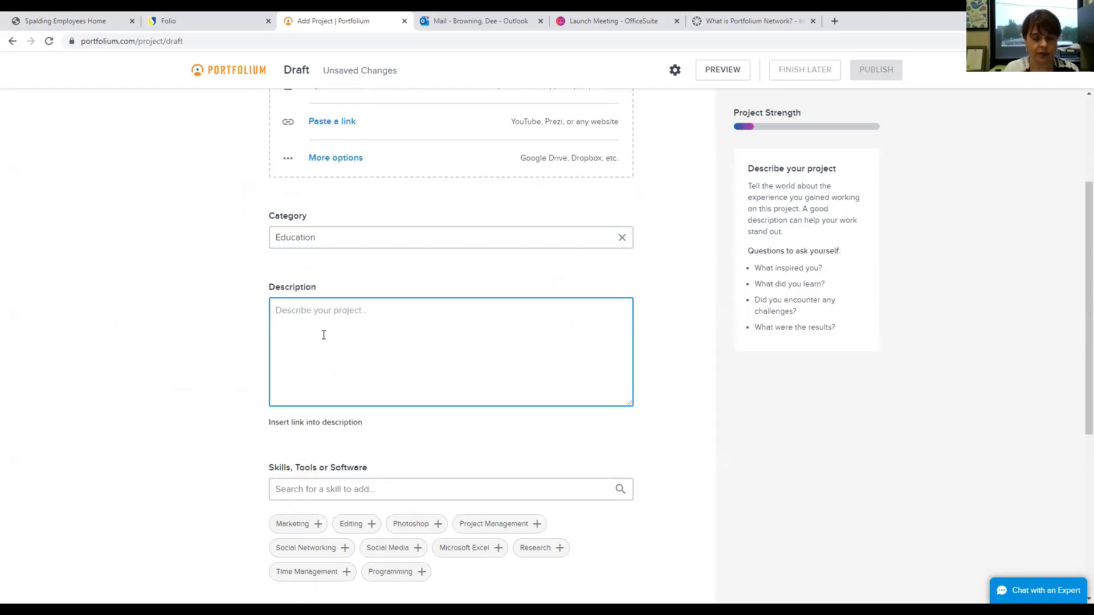
pyautogui.write('Professio')
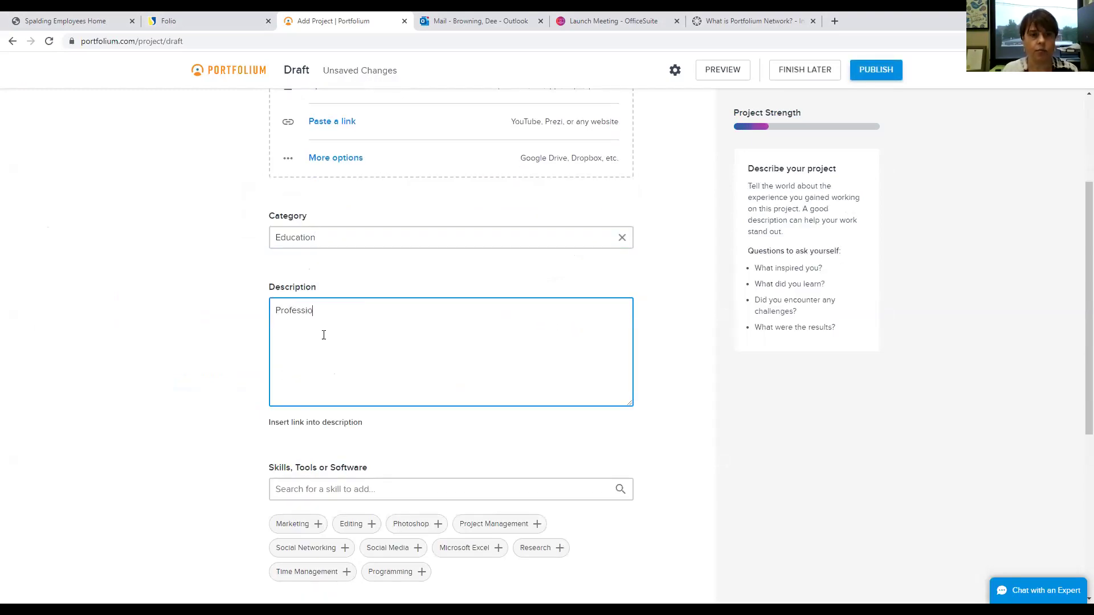
pyautogui.write('nal Development')
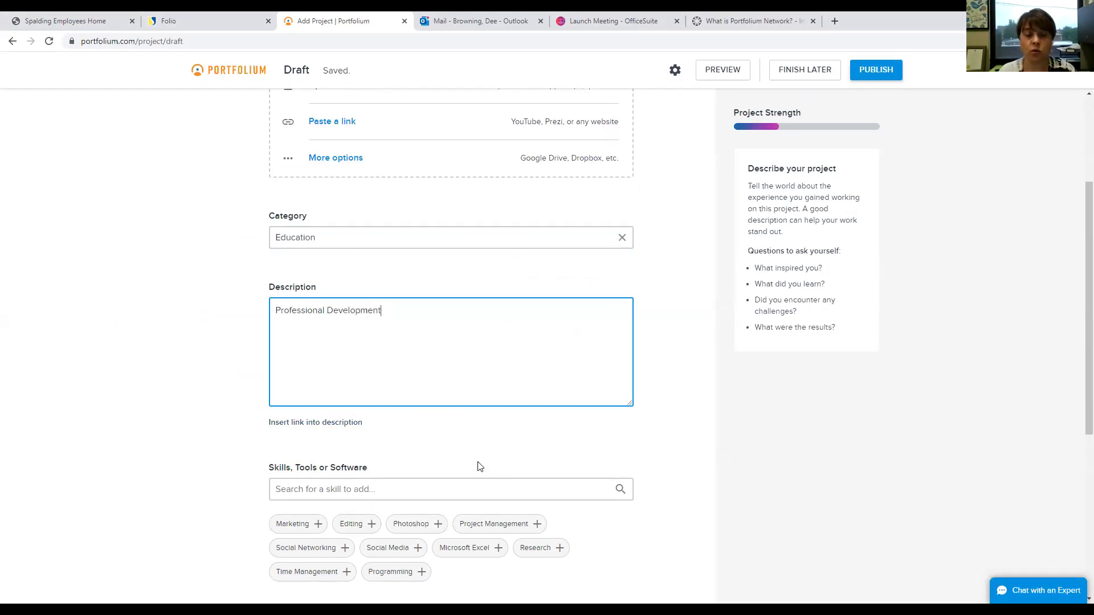
# - Publish the project without sharing it on social networks, completing the "I'm not a robot" check
pyautogui.scroll(-6, 479, 467)
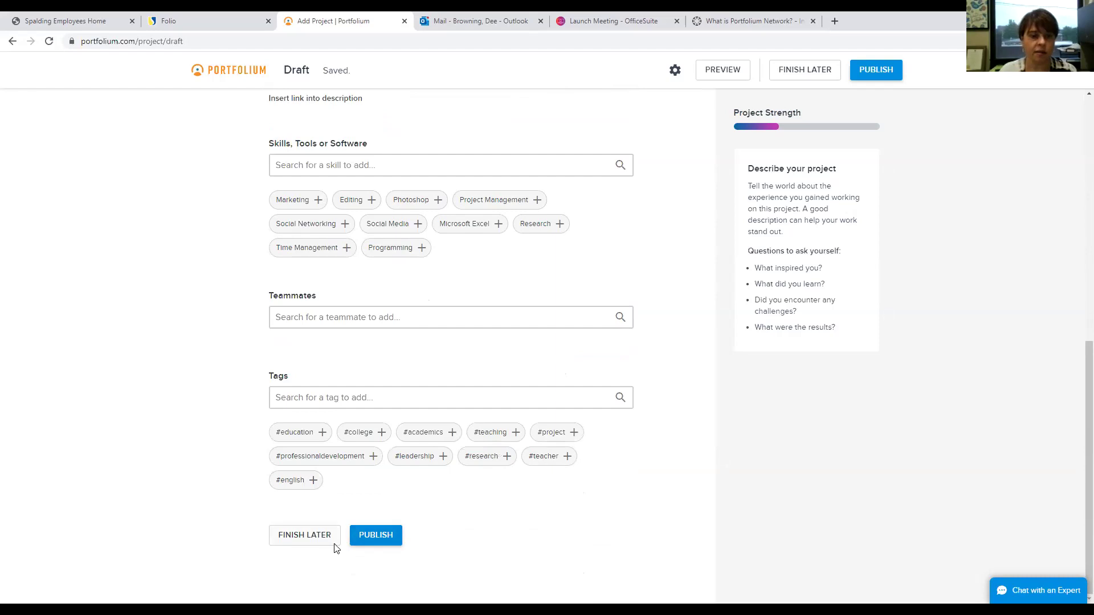
pyautogui.click(385, 533)
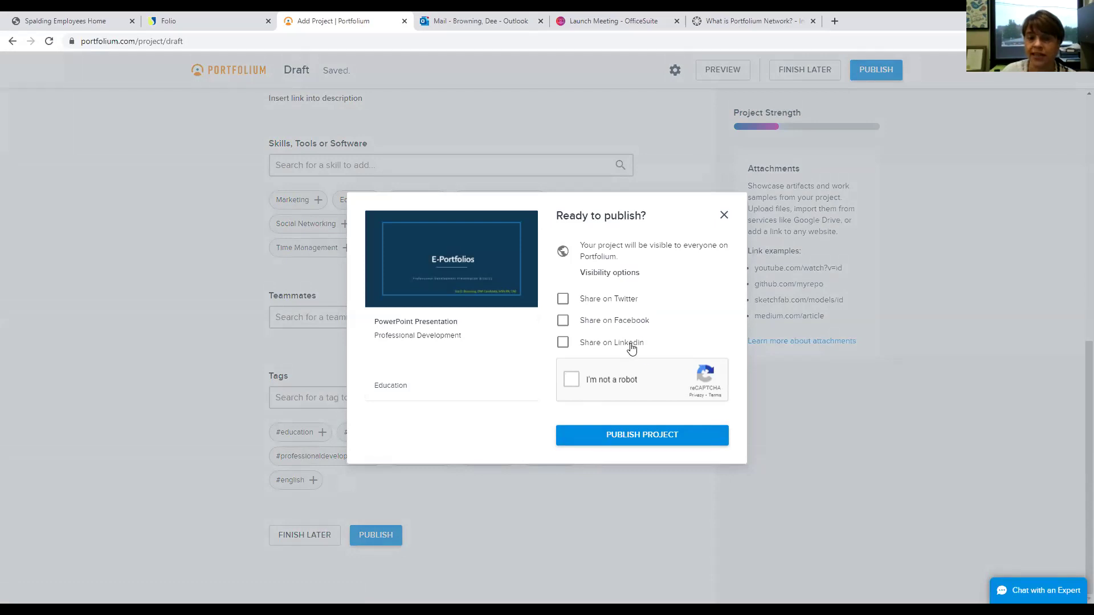
pyautogui.click(639, 439)
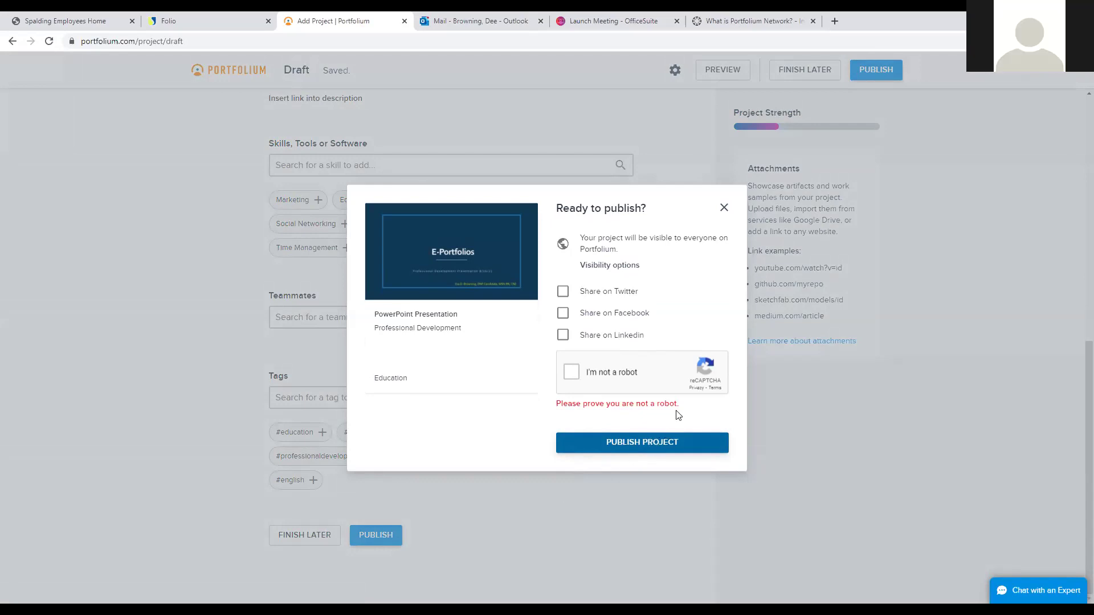
pyautogui.click(574, 375)
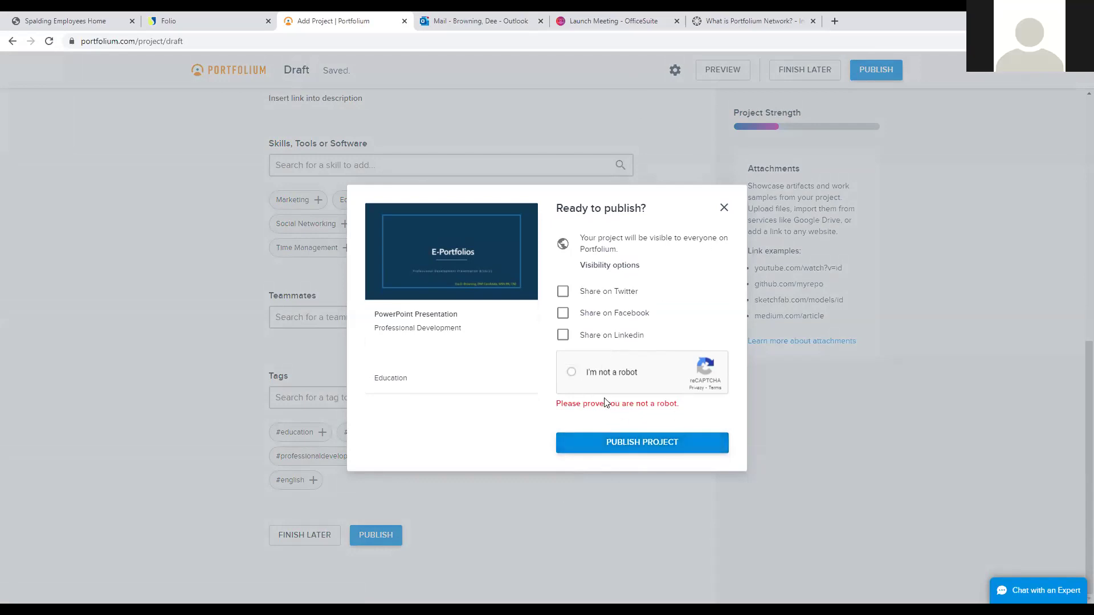
pyautogui.click(654, 447)
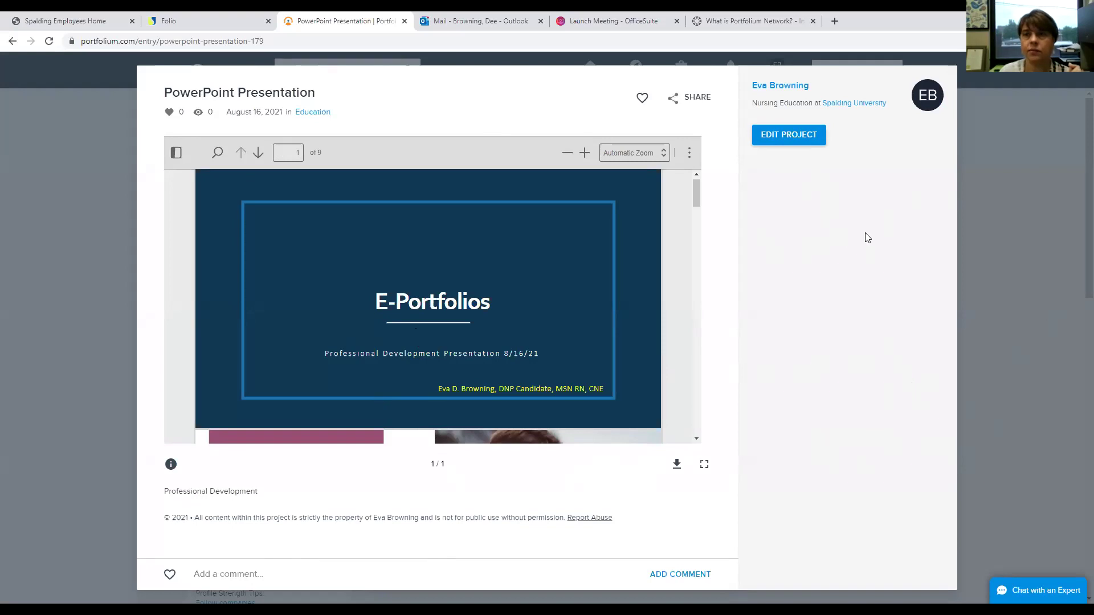
# - Return to the portfolio page and look over the published project card and the profile overview
pyautogui.click(12, 41)
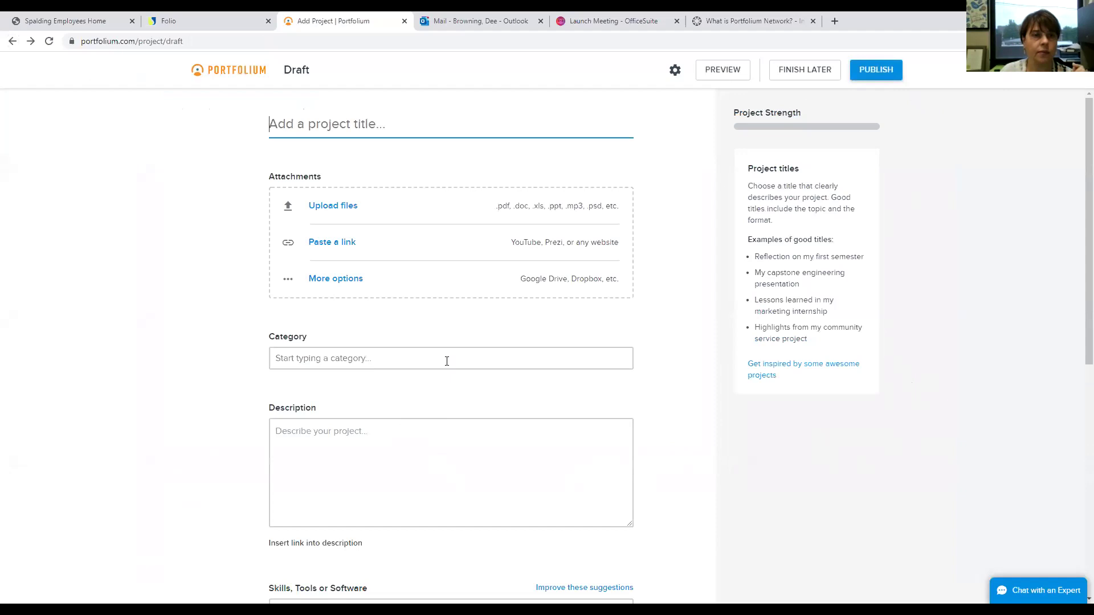
pyautogui.click(12, 43)
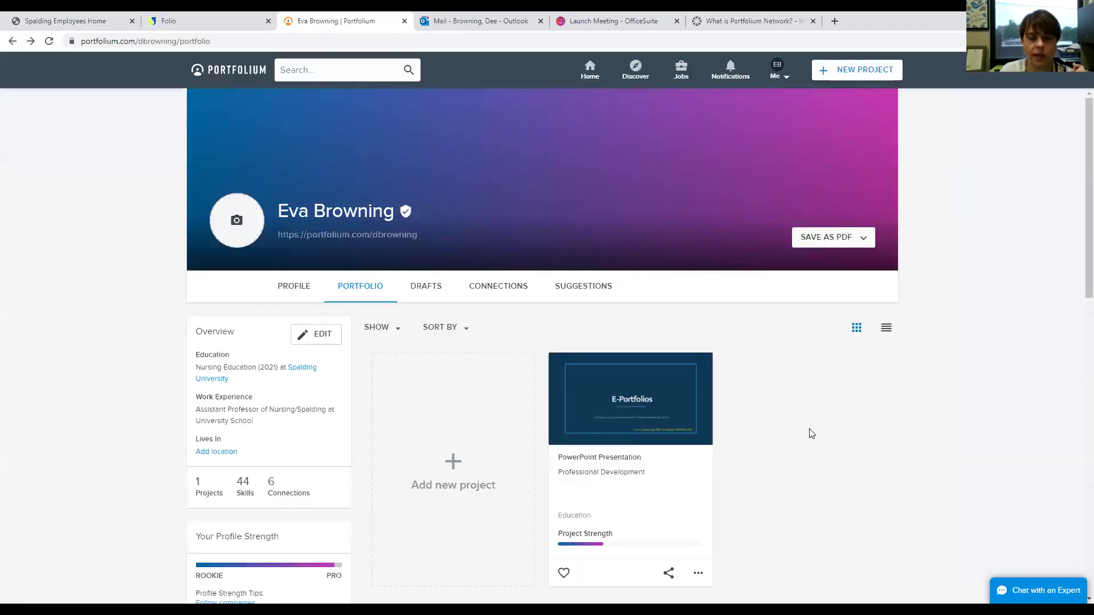
pyautogui.scroll(-2, 809, 433)
pyautogui.scroll(-4, 819, 433)
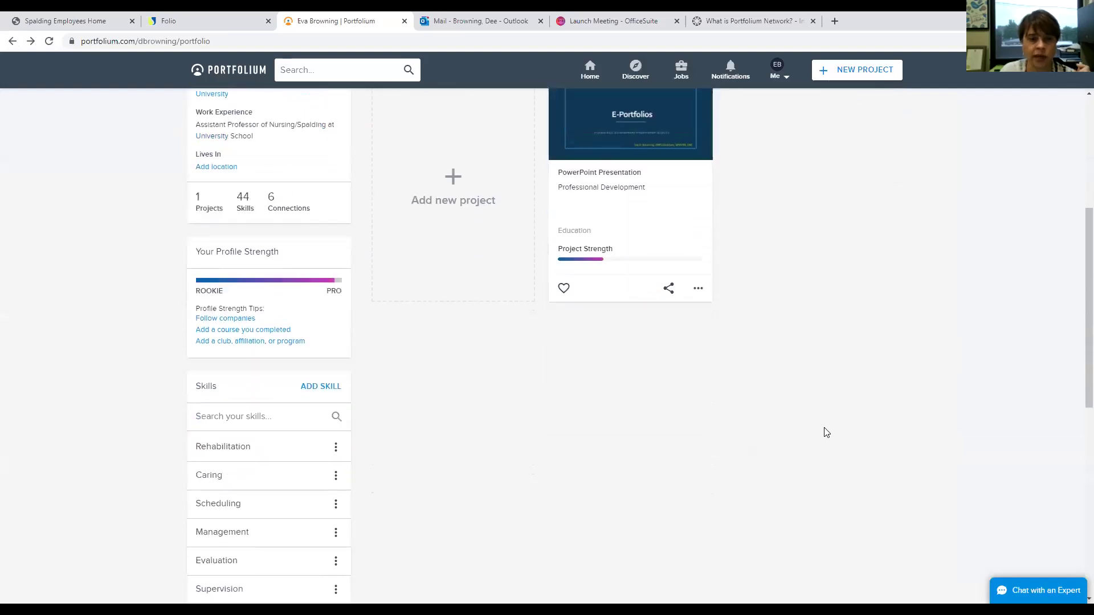
pyautogui.scroll(5, 826, 434)
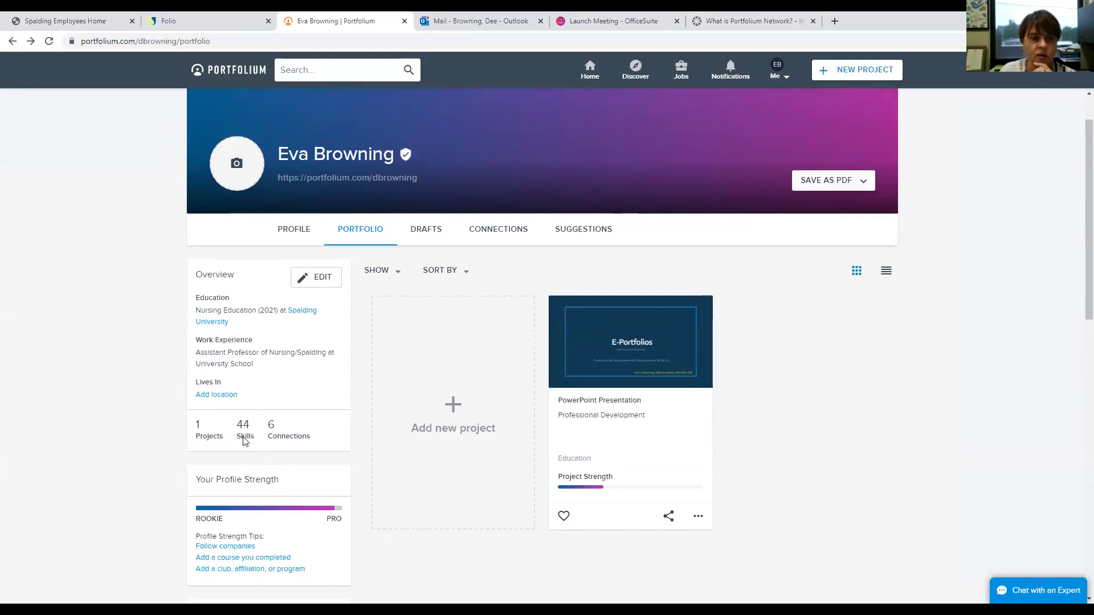
# - View the drafts, connections and suggestions pages of the profile, and return to the connections page
pyautogui.click(417, 232)
pyautogui.click(496, 235)
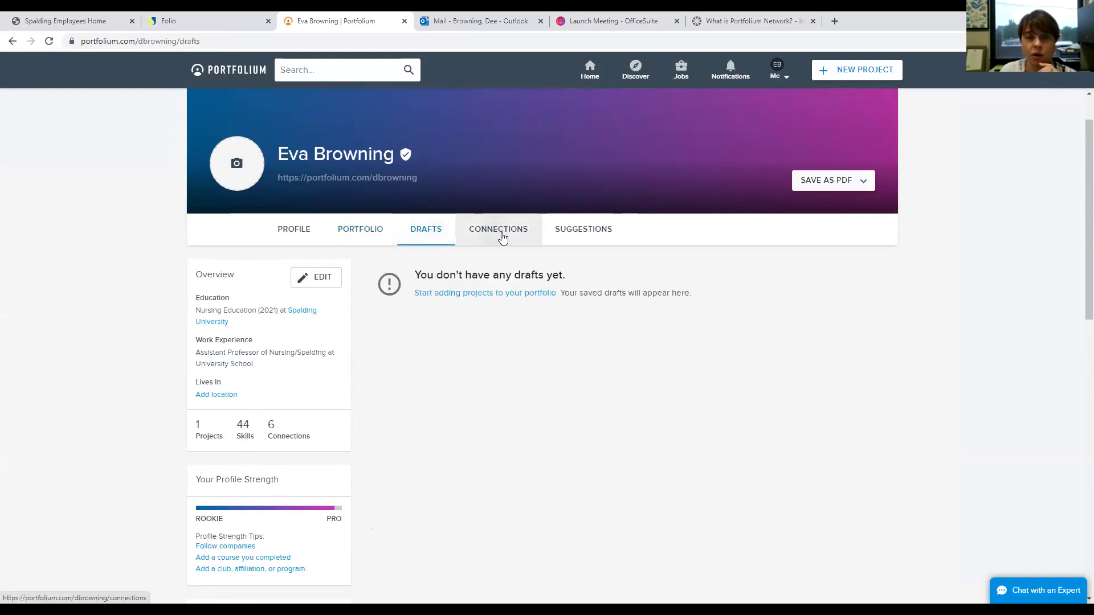
pyautogui.click(587, 238)
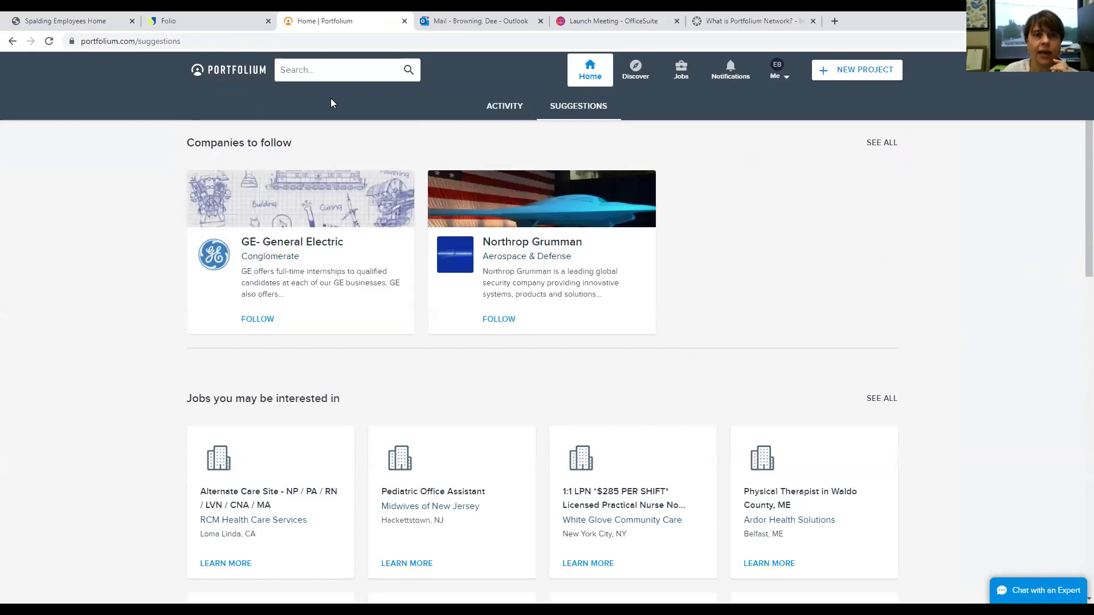
pyautogui.click(12, 41)
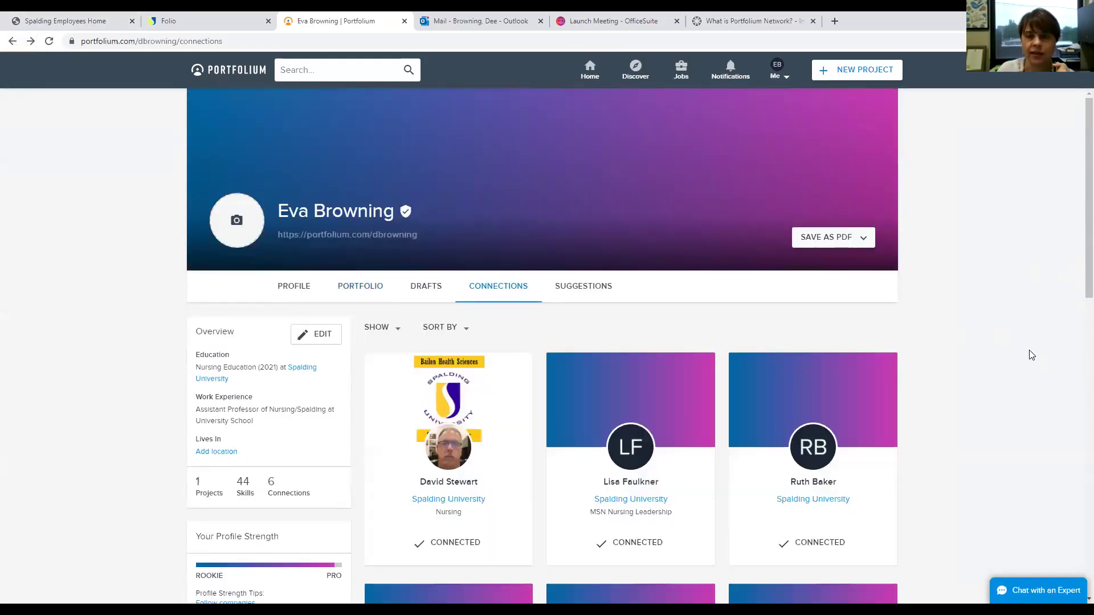